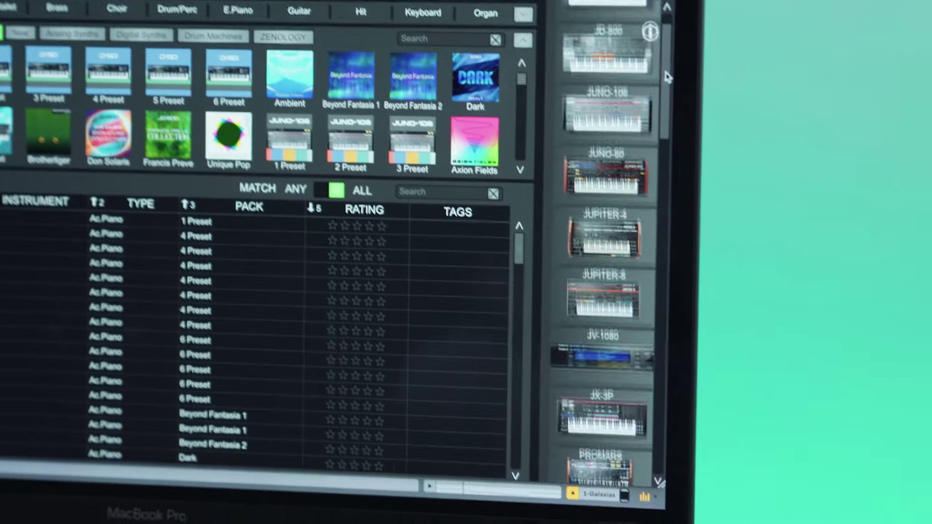
scroll(612, 255, down, 5)
scroll(611, 255, down, 5)
scroll(612, 256, down, 5)
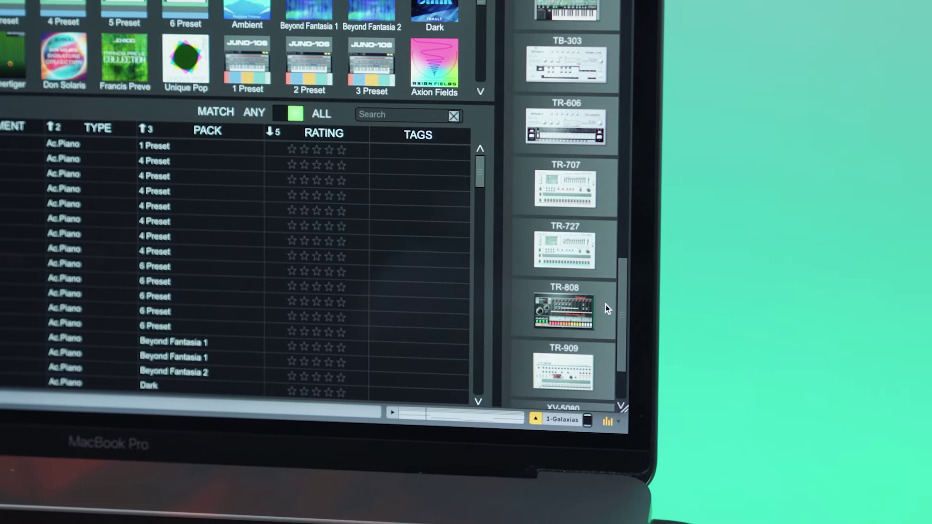
scroll(605, 304, down, 5)
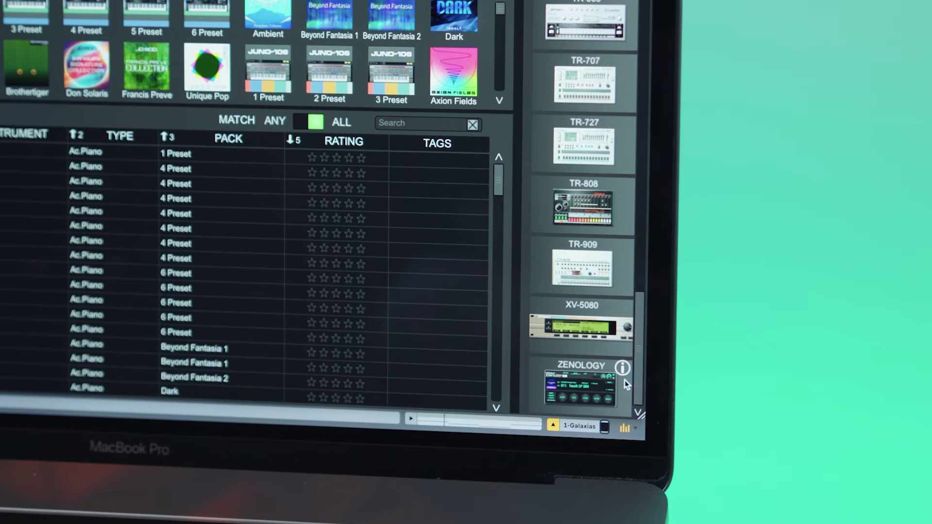
Load ZENOLOGY from the bottom of the Instruments list into Layer 1.
click(571, 384)
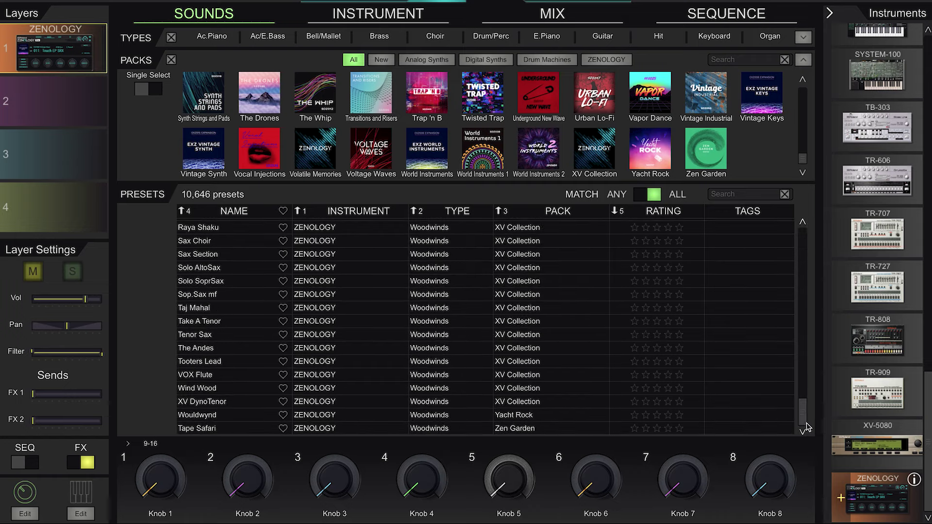
drag(803, 416, 799, 196)
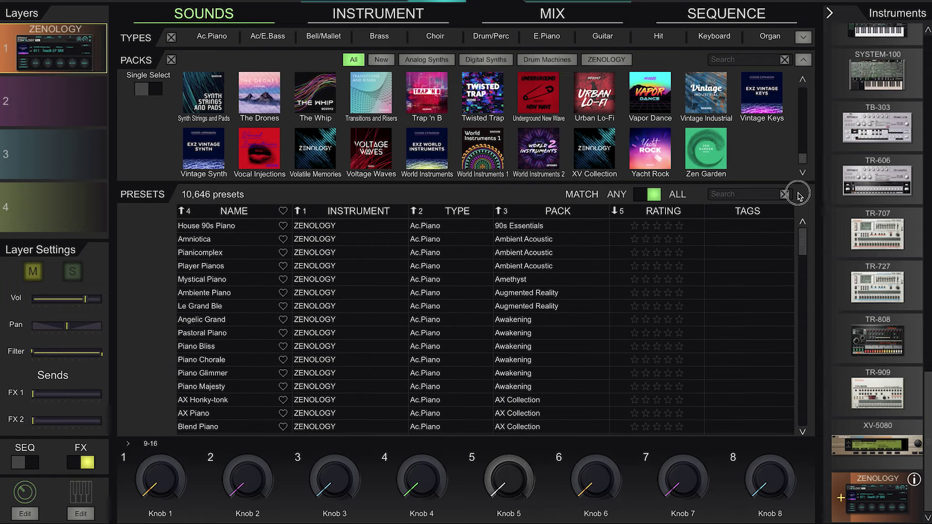
drag(804, 159, 803, 81)
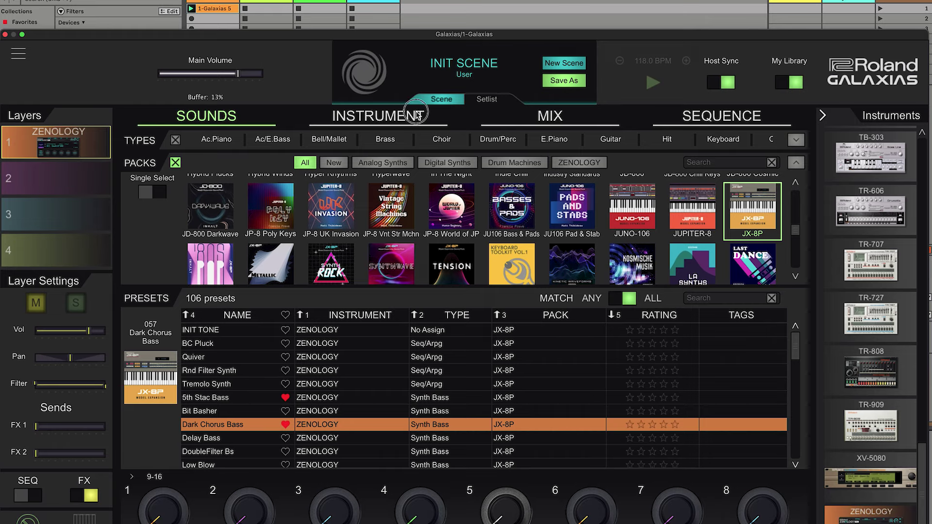
Show ZENOLOGY's instrument view with the JX-8P Dark Chorus Bass preset active.
click(419, 115)
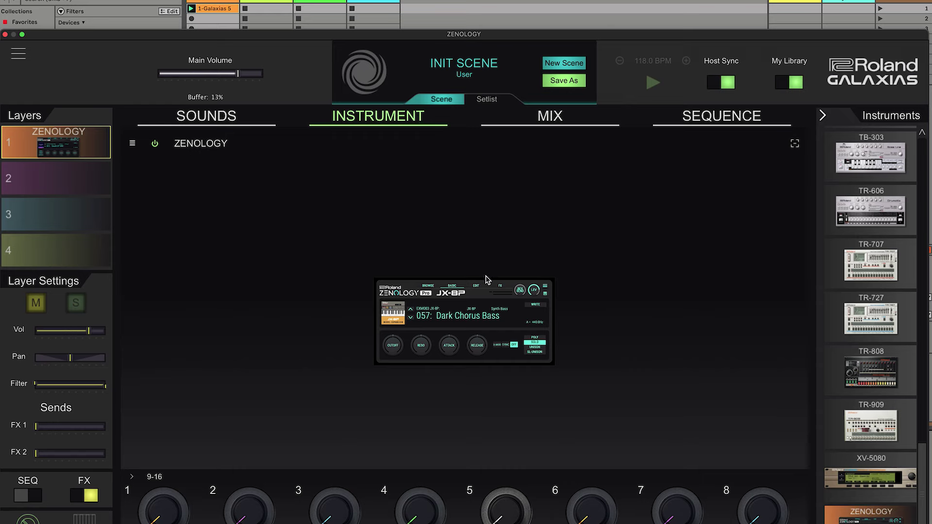
Expand ZENOLOGY's Dark Chorus Bass editor, then switch to the arpeggiator and sequencer view.
click(477, 289)
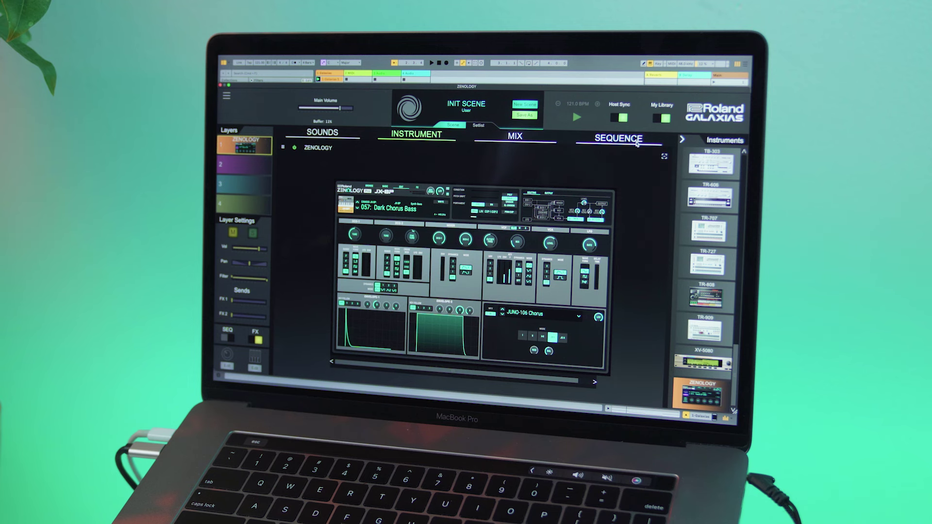
click(637, 142)
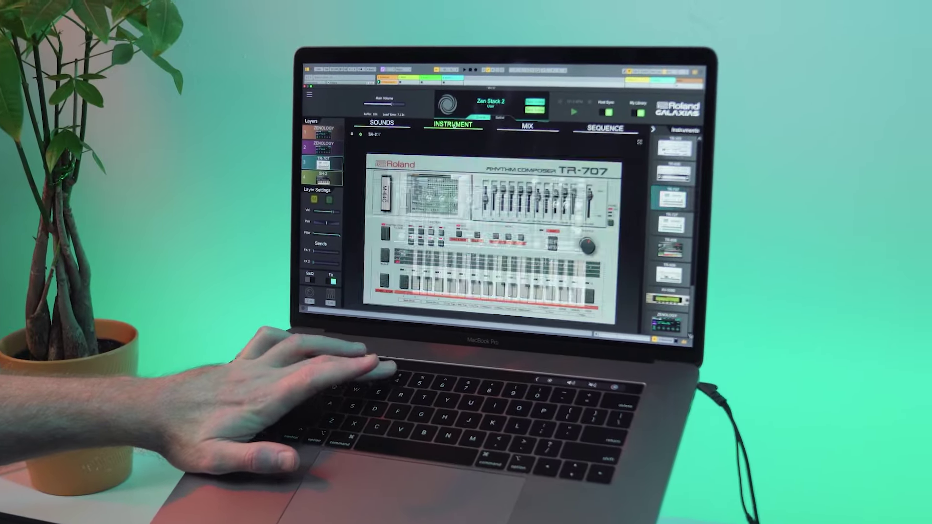
Select the fourth layer to view its SH-2 synth lead sound.
click(332, 169)
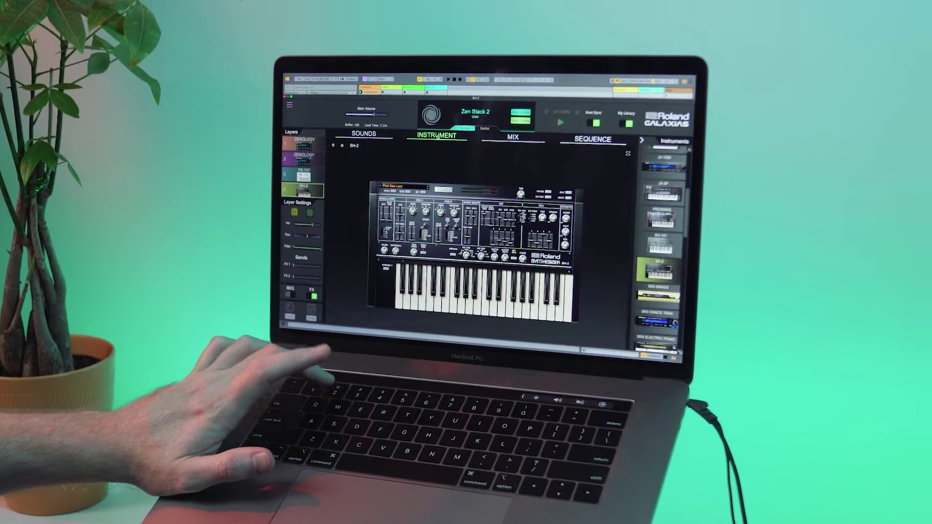